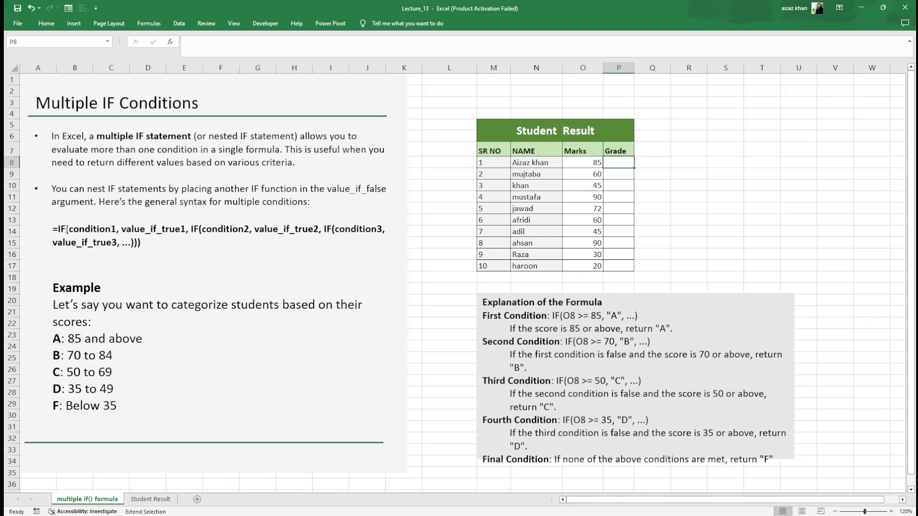
Examine the general nested IF syntax in the explanation text, from the first condition through the third nested IF.
{"action": "double_click", "coordinate": [67, 230]}
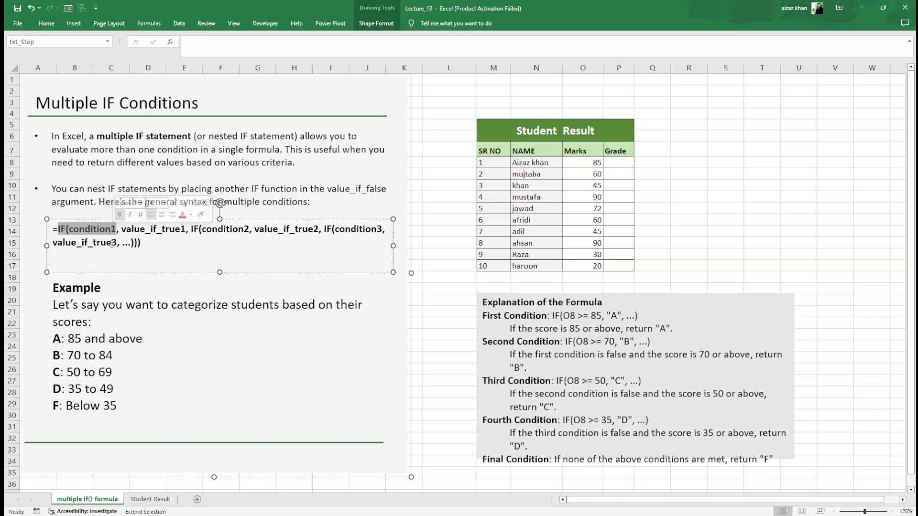
{"action": "left_click_drag", "start_coordinate": [120, 232], "coordinate": [129, 232]}
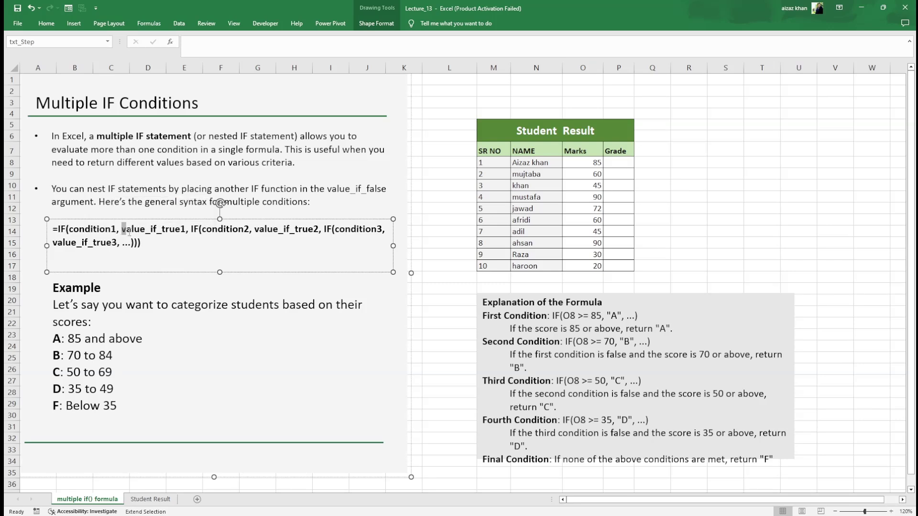
{"action": "left_click_drag", "start_coordinate": [129, 231], "coordinate": [185, 232]}
{"action": "left_click", "coordinate": [198, 231]}
{"action": "left_click_drag", "start_coordinate": [324, 230], "coordinate": [159, 248]}
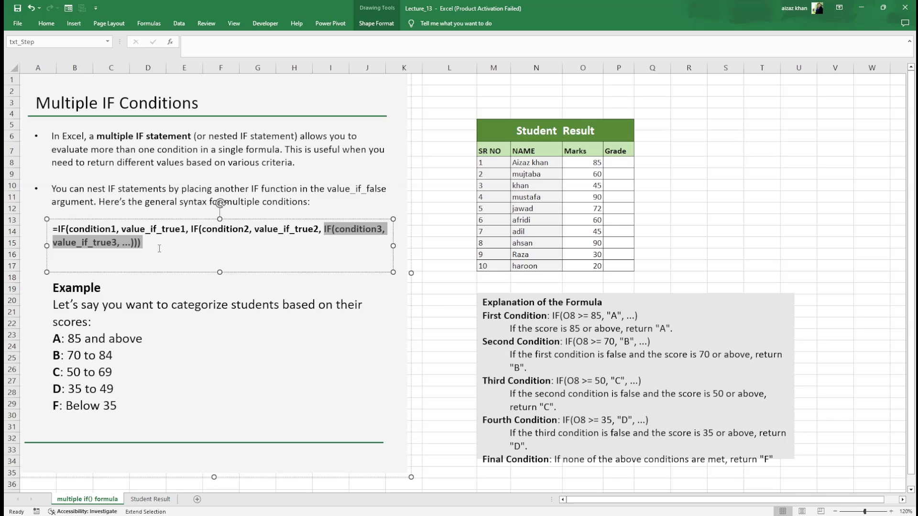
Examine the grade criteria for A to F alongside the Marks and Grade columns and the formula explanation.
{"action": "left_click", "coordinate": [189, 337]}
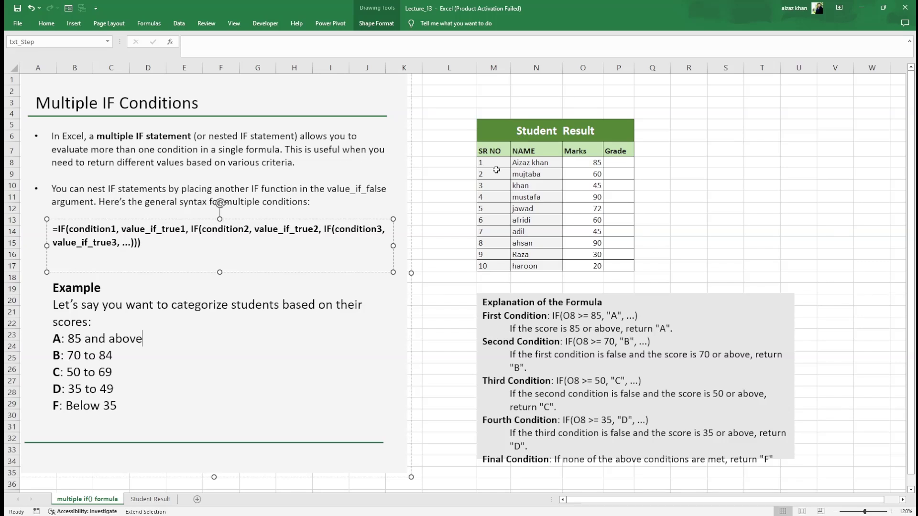
{"action": "left_click", "coordinate": [585, 156]}
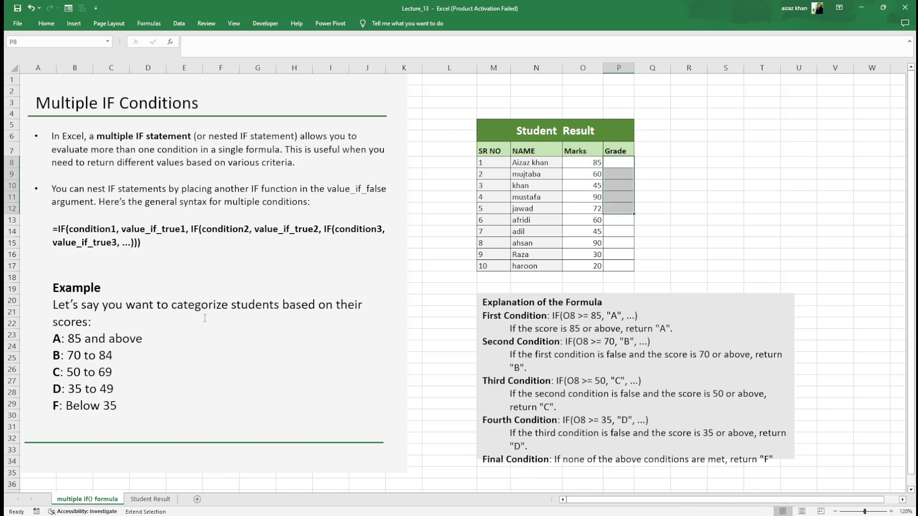
{"action": "left_click_drag", "start_coordinate": [68, 338], "coordinate": [136, 339]}
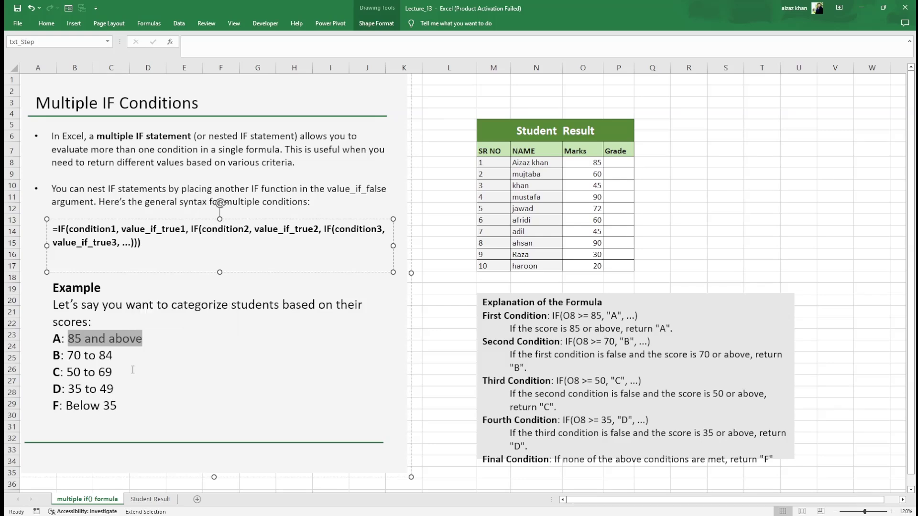
{"action": "left_click_drag", "start_coordinate": [68, 356], "coordinate": [84, 355]}
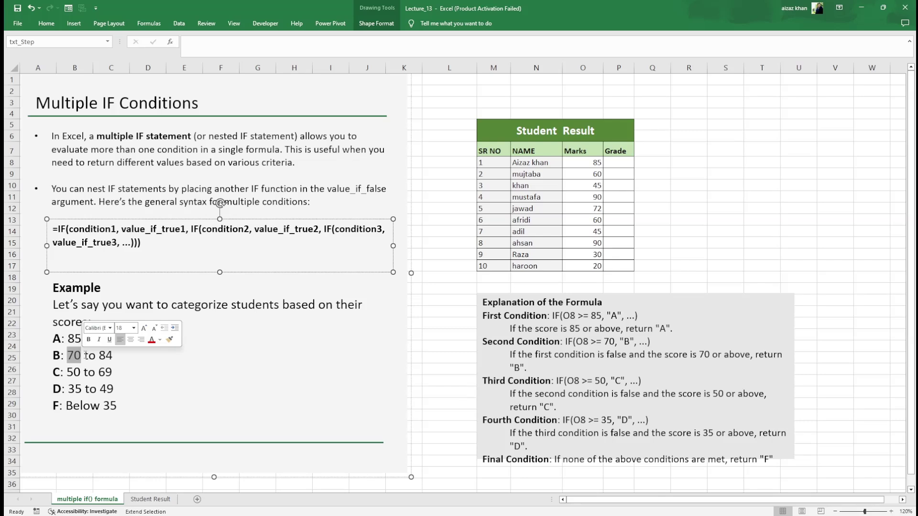
{"action": "left_click_drag", "start_coordinate": [67, 371], "coordinate": [110, 381]}
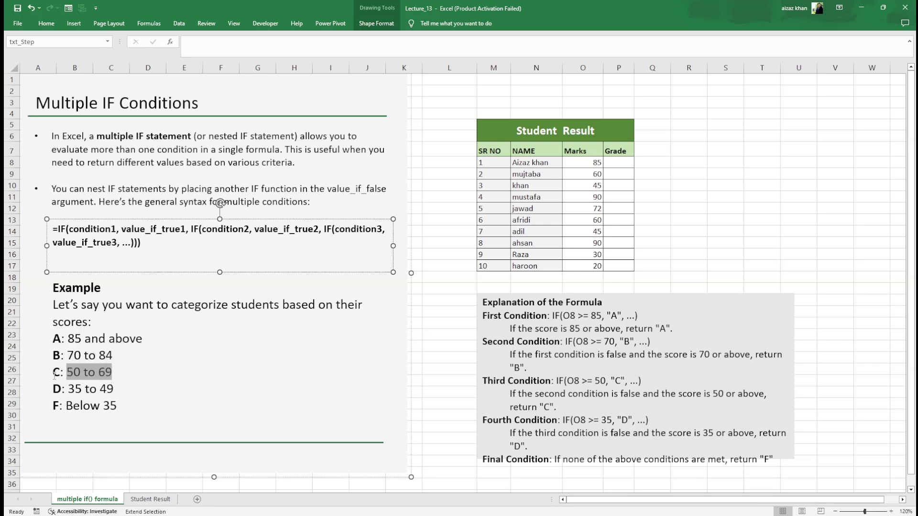
{"action": "left_click_drag", "start_coordinate": [53, 373], "coordinate": [61, 373]}
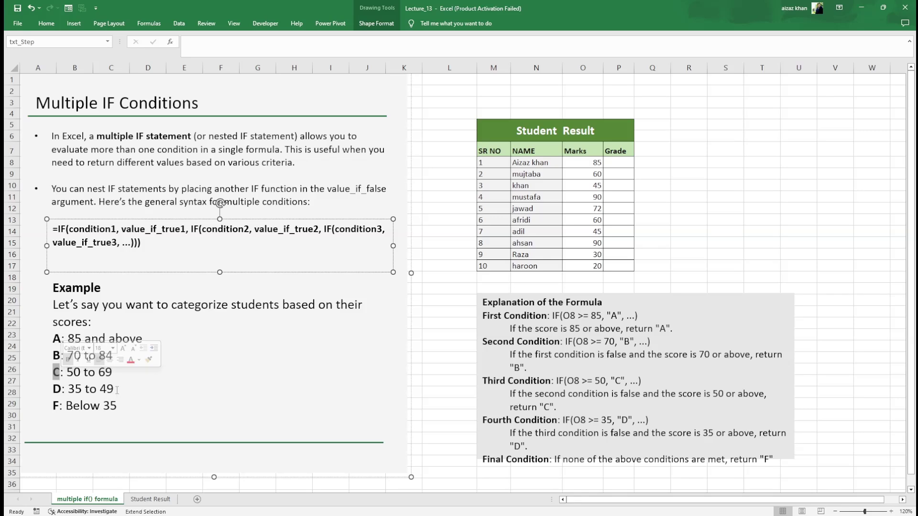
{"action": "left_click", "coordinate": [50, 414]}
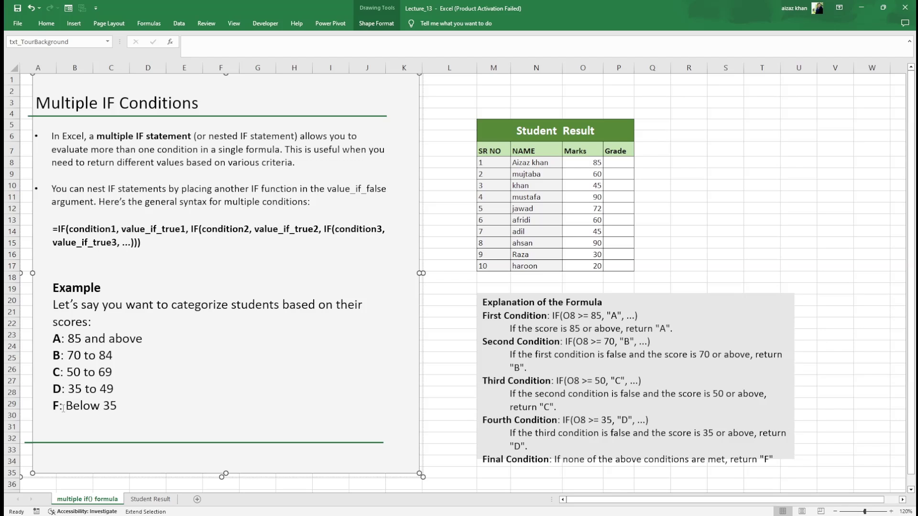
{"action": "left_click_drag", "start_coordinate": [619, 162], "coordinate": [615, 269]}
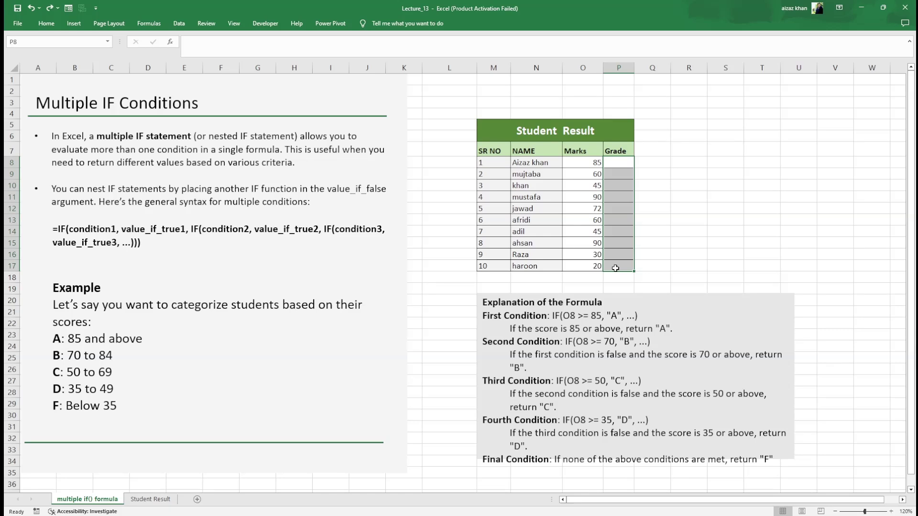
{"action": "left_click", "coordinate": [583, 162]}
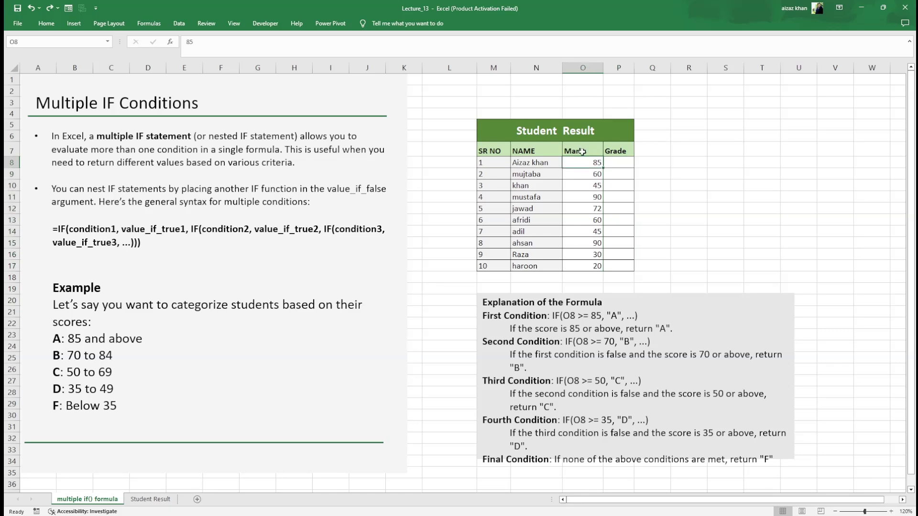
{"action": "left_click", "coordinate": [556, 322]}
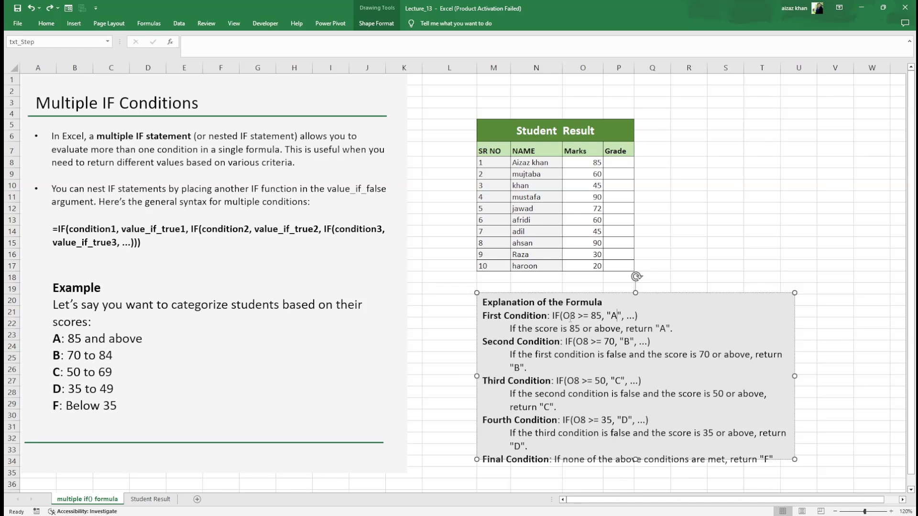
Start an IF formula in Grade cell P8 that returns "A" when O8>=85.
{"action": "left_click", "coordinate": [593, 163]}
{"action": "left_click", "coordinate": [615, 164]}
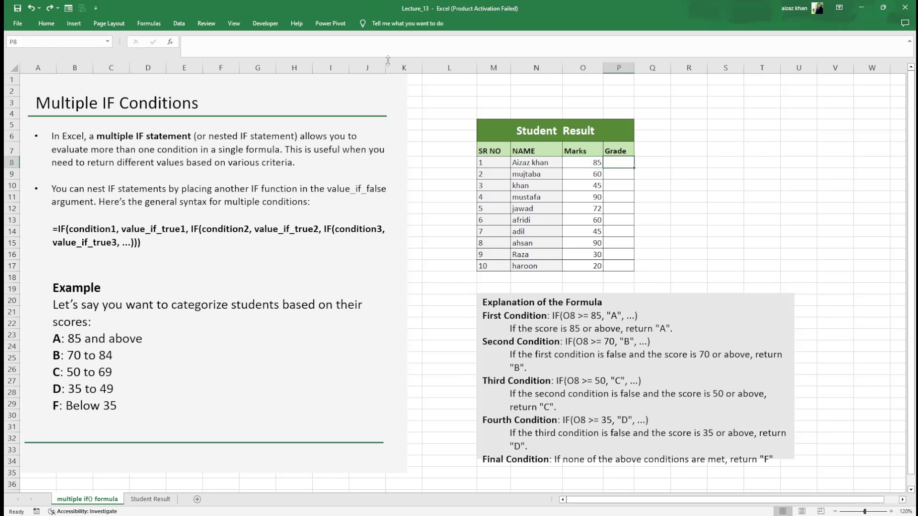
{"action": "scroll", "coordinate": [407, 121], "scroll_direction": "up", "scroll_amount": 2}
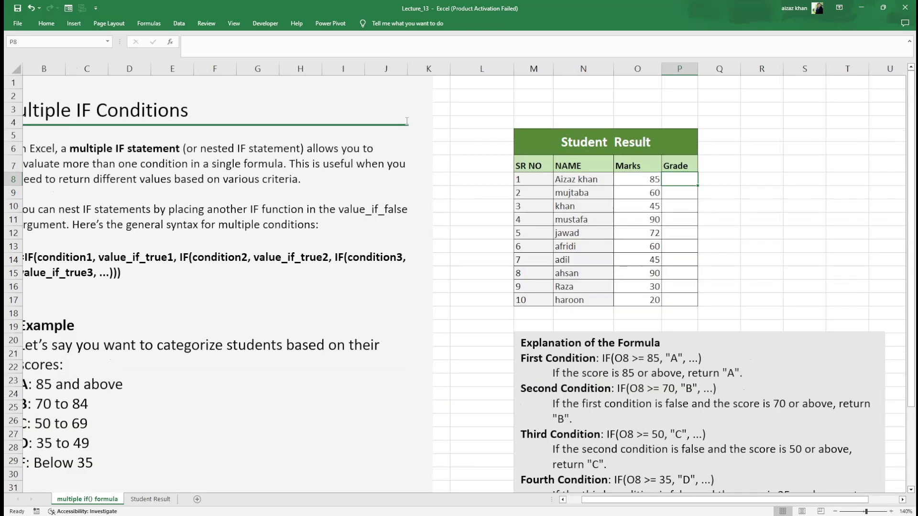
{"action": "type", "text": "if"}
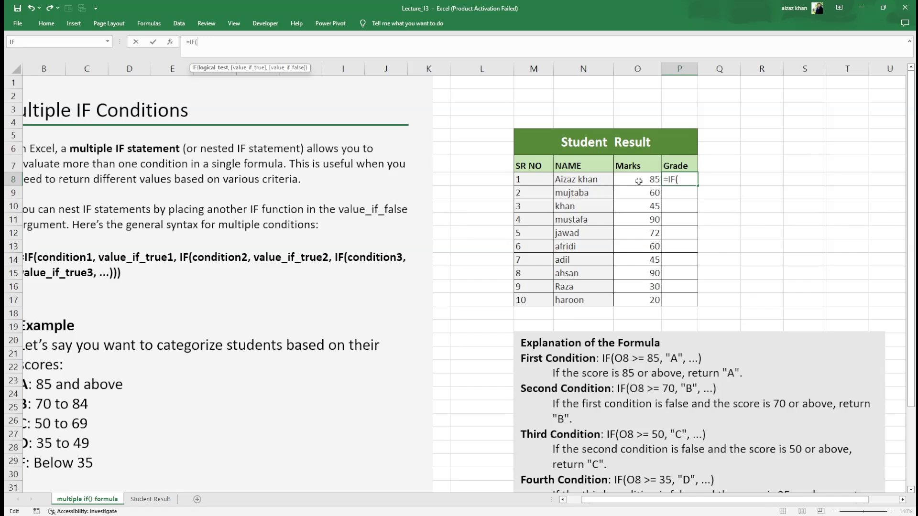
{"action": "left_click", "coordinate": [639, 181]}
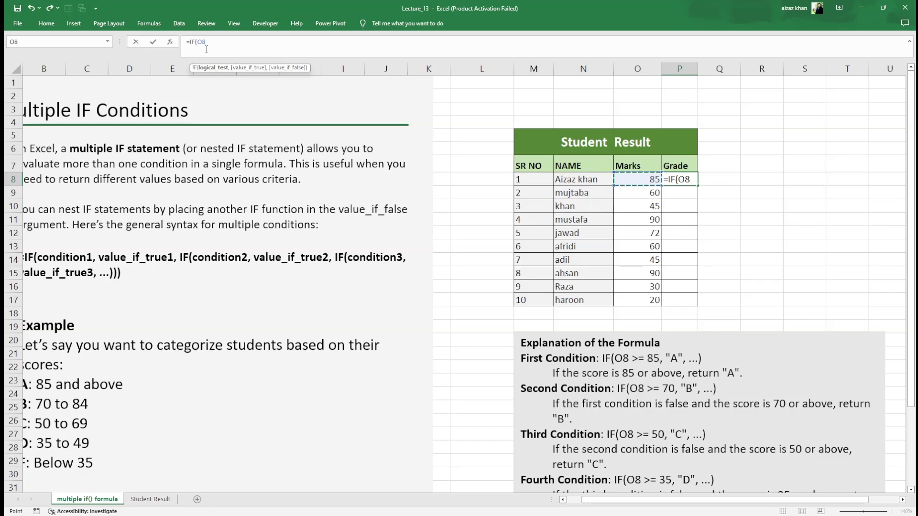
{"action": "type", "text": ">=85,\"\""}
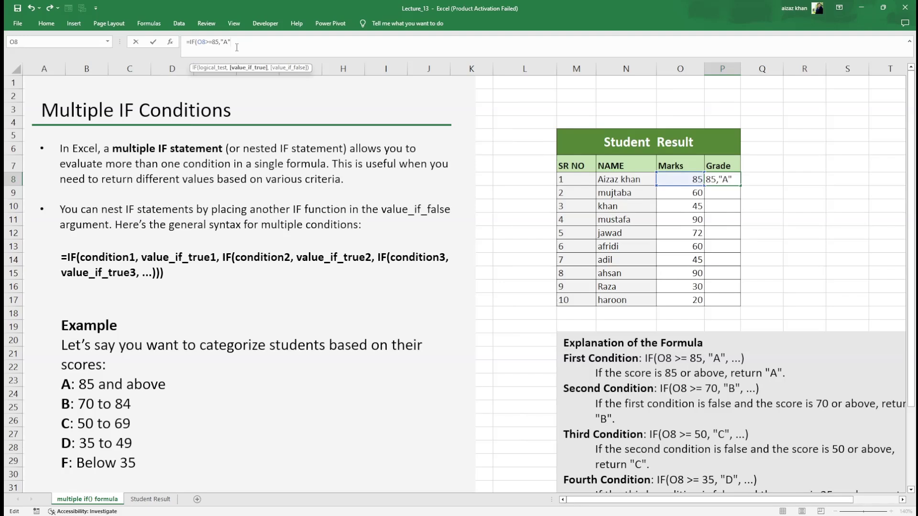
Nest a second IF in the P8 formula that returns "B" when O8>=70.
{"action": "type", "text": ","}
{"action": "type", "text": "IF(O8"}
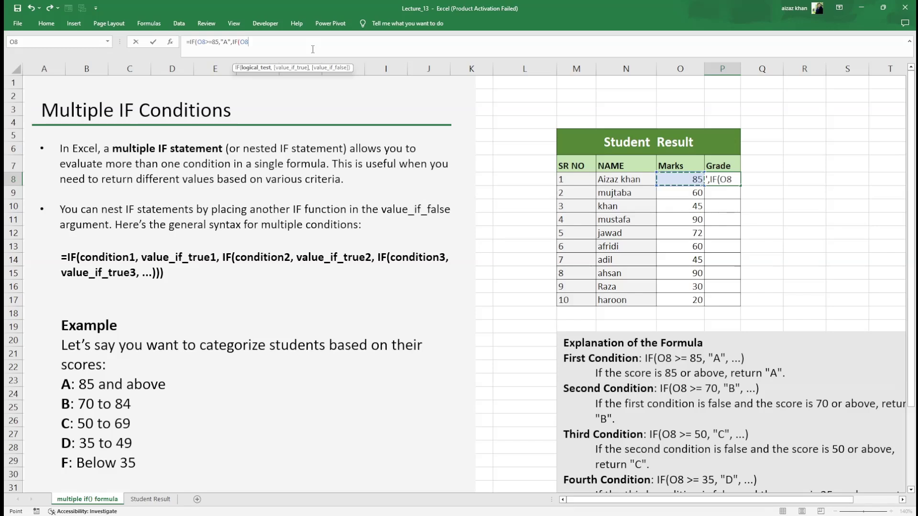
{"action": "type", "text": ">=70,\"B\""}
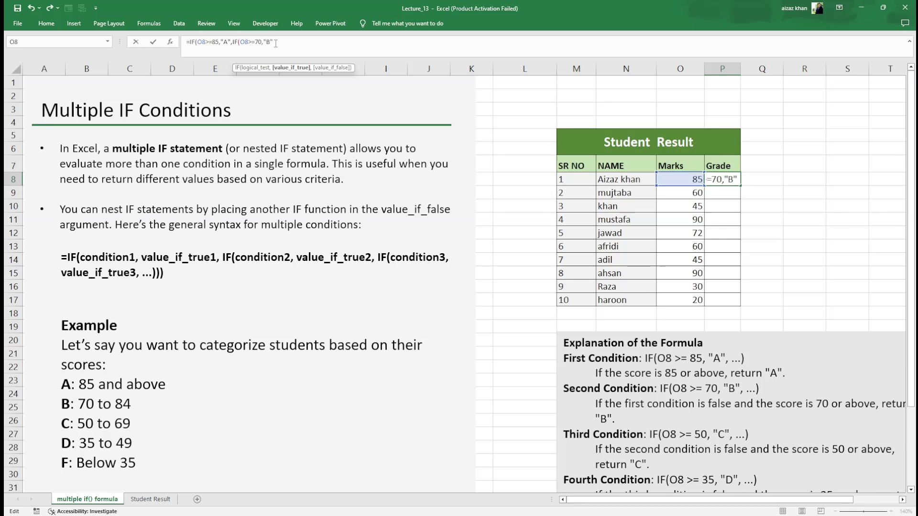
Nest a third IF in the P8 formula that returns "C" when O8>=50, followed by a comma.
{"action": "type", "text": ",IF("}
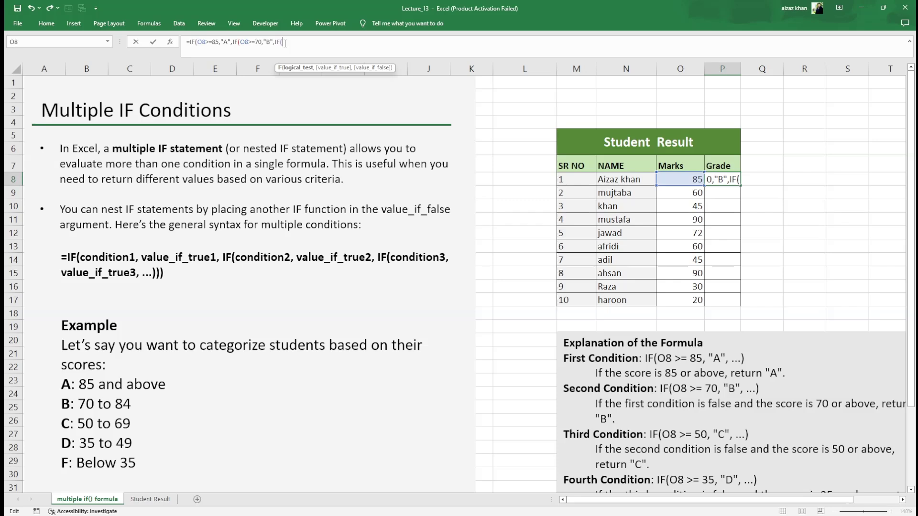
{"action": "left_click", "coordinate": [680, 179]}
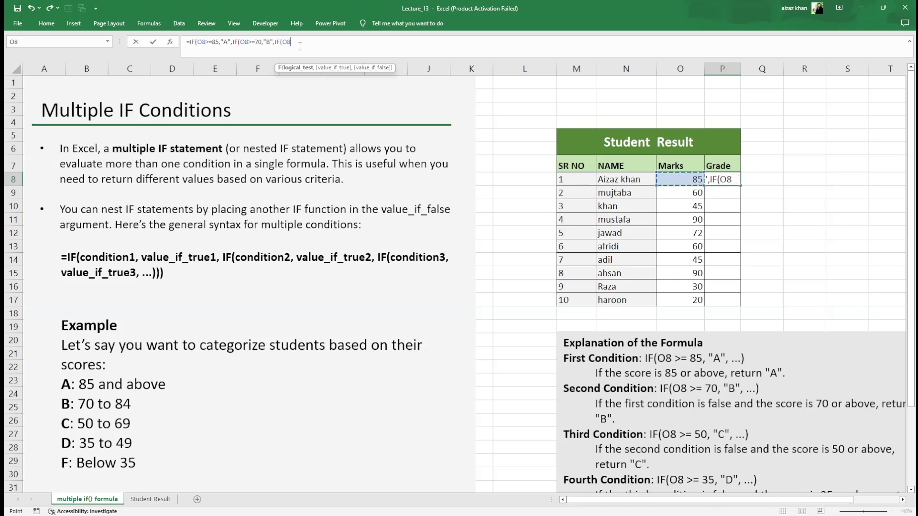
{"action": "type", "text": ">"}
{"action": "type", "text": "=50,\"\""}
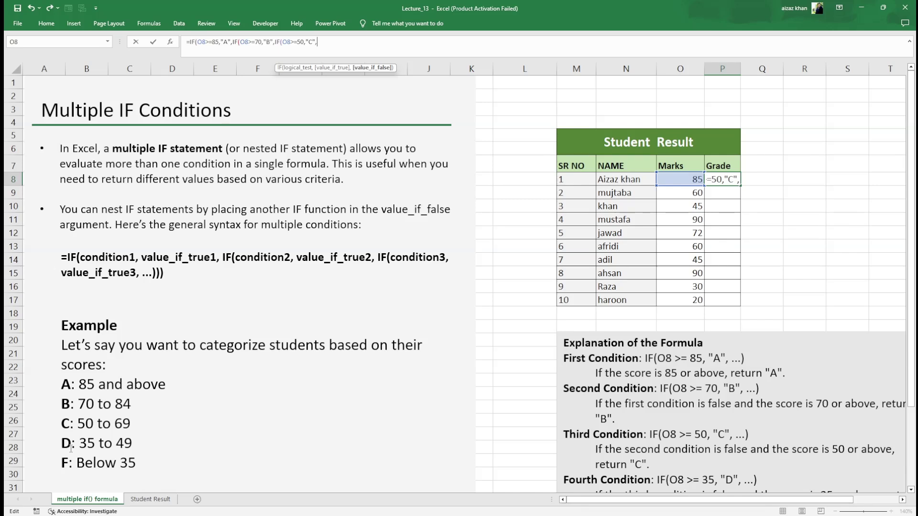
{"action": "key", "text": "Return"}
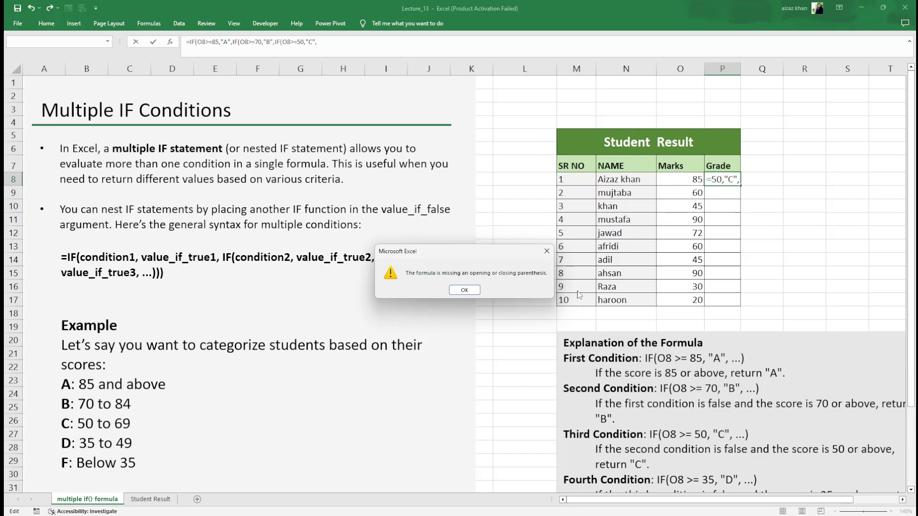
{"action": "key", "text": "Return"}
Nest a fourth IF in the P8 formula that returns "D" when O8>=35.
{"action": "type", "text": "IF("}
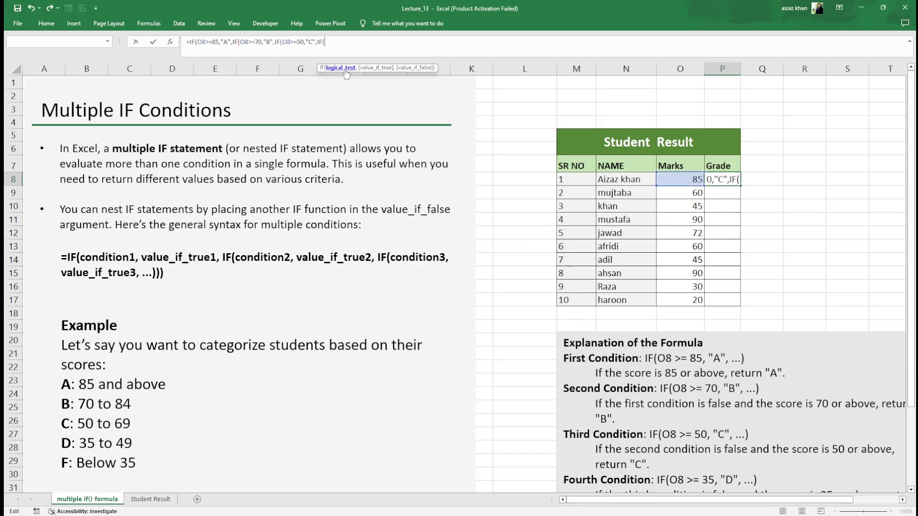
{"action": "left_click", "coordinate": [694, 180]}
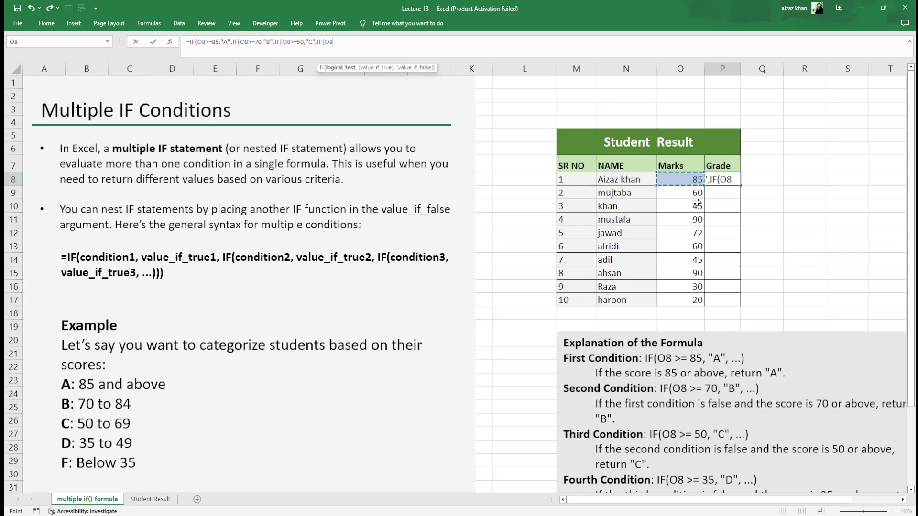
{"action": "type", "text": ">=35"}
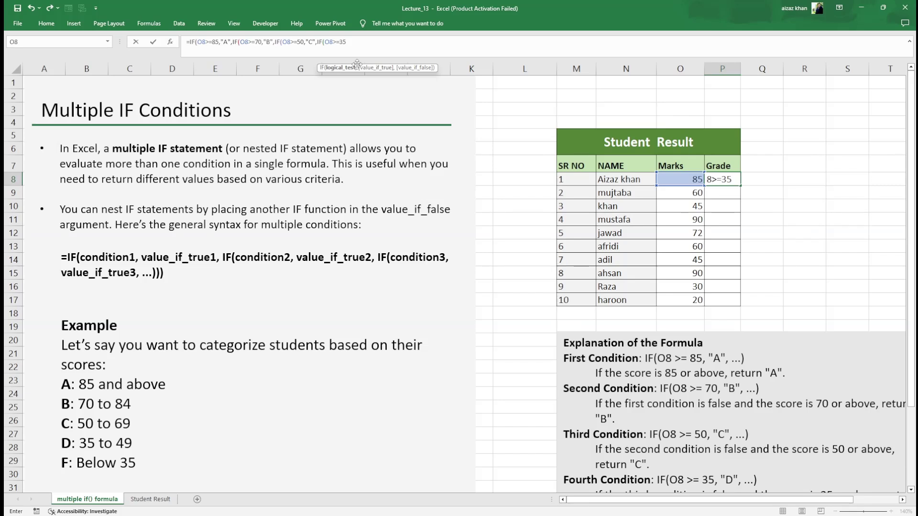
{"action": "type", "text": ",\"D\""}
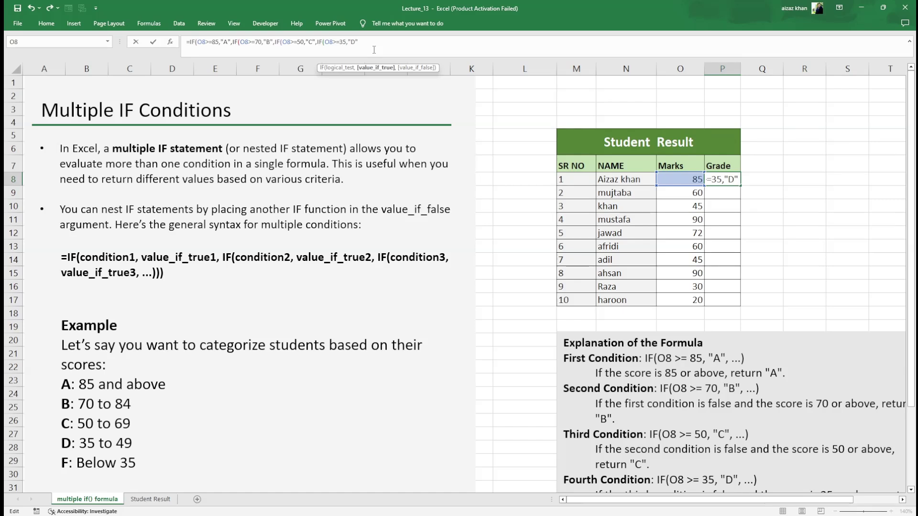
Complete the P8 formula with "F" as the fallback and four closing parentheses, and fill it down the Grade column to P17.
{"action": "type", "text": ",\"\""}
{"action": "key", "text": "Left"}
{"action": "type", "text": "F"}
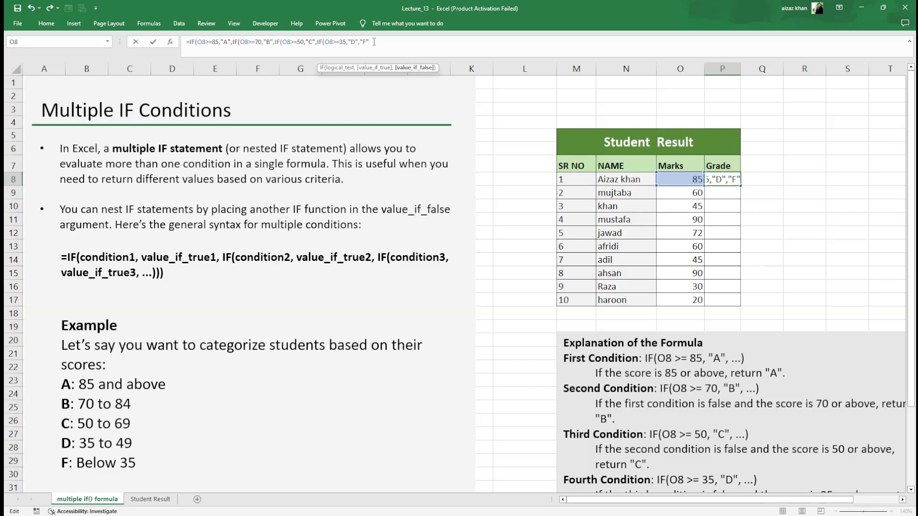
{"action": "type", "text": "))))"}
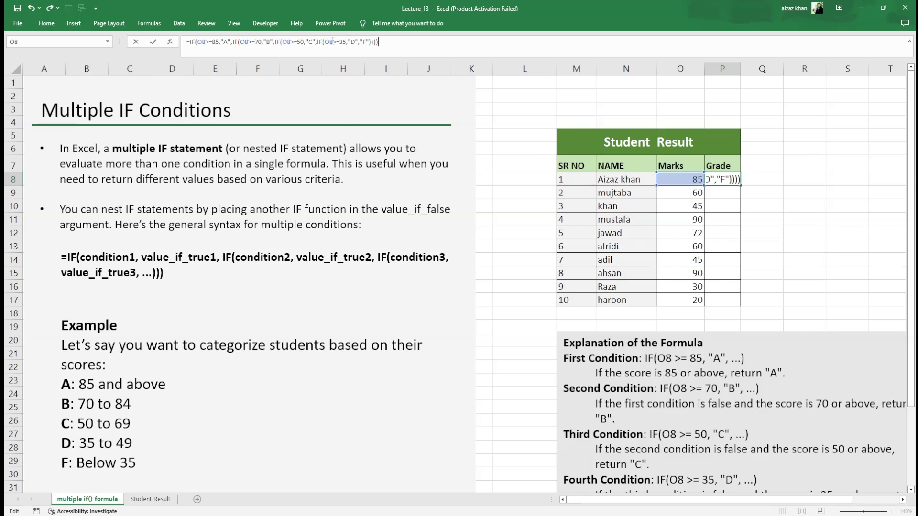
{"action": "key", "text": "Return"}
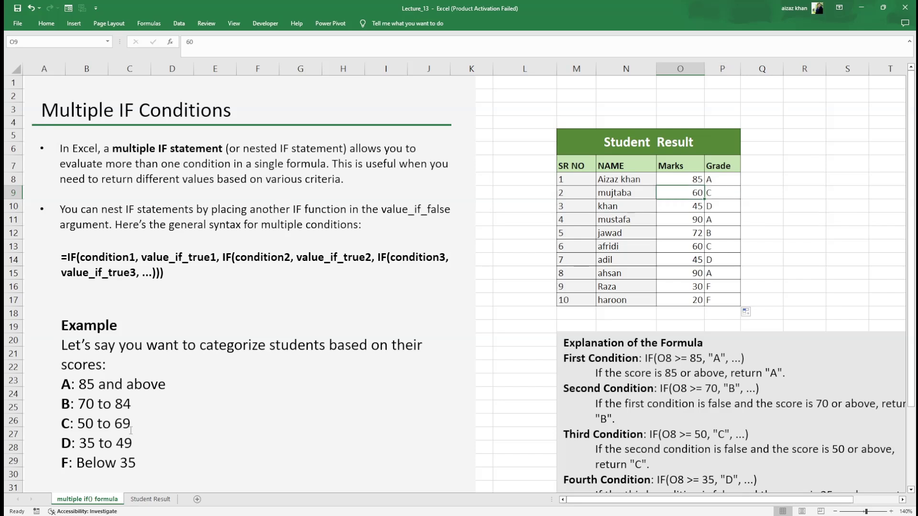
{"action": "key", "text": "Right"}
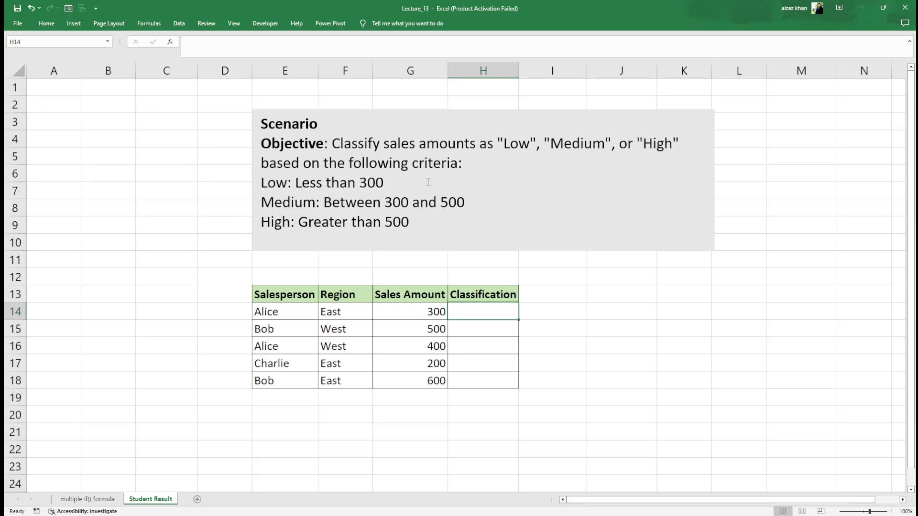
{"action": "left_click_drag", "start_coordinate": [385, 202], "coordinate": [401, 202]}
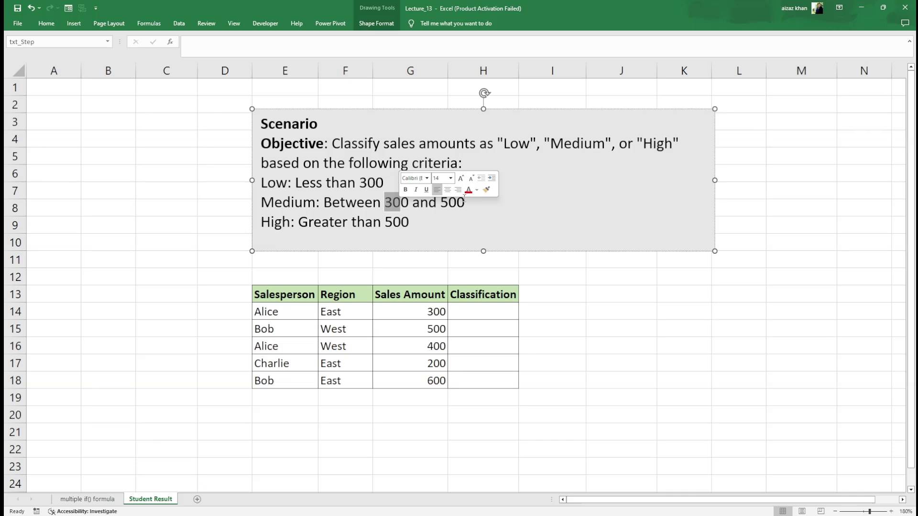
{"action": "left_click", "coordinate": [408, 224]}
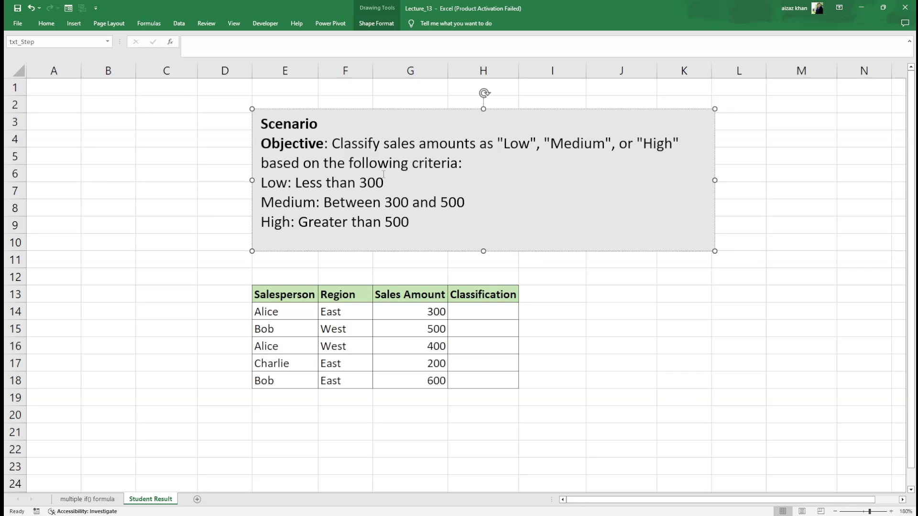
{"action": "key", "text": "Escape"}
Start an IF formula in H14 that returns "Low" when G14<=300.
{"action": "left_click", "coordinate": [293, 46]}
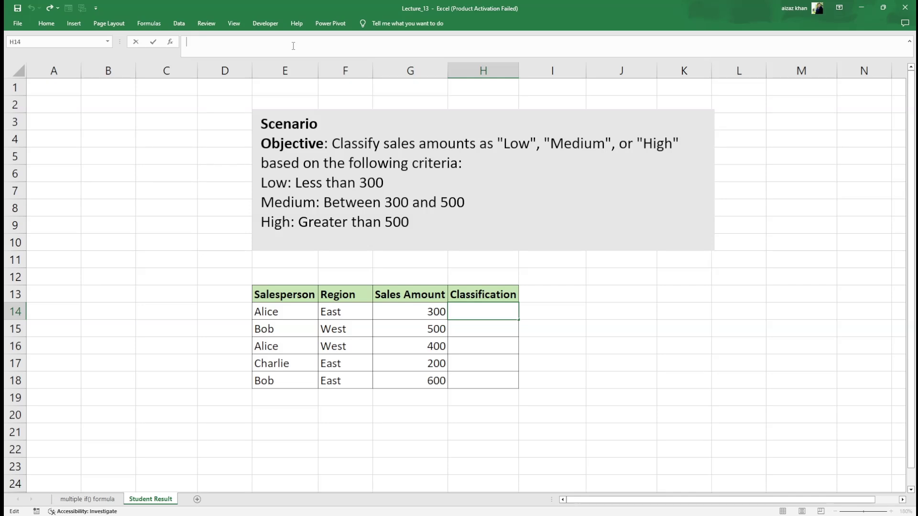
{"action": "type", "text": "=IF(G14"}
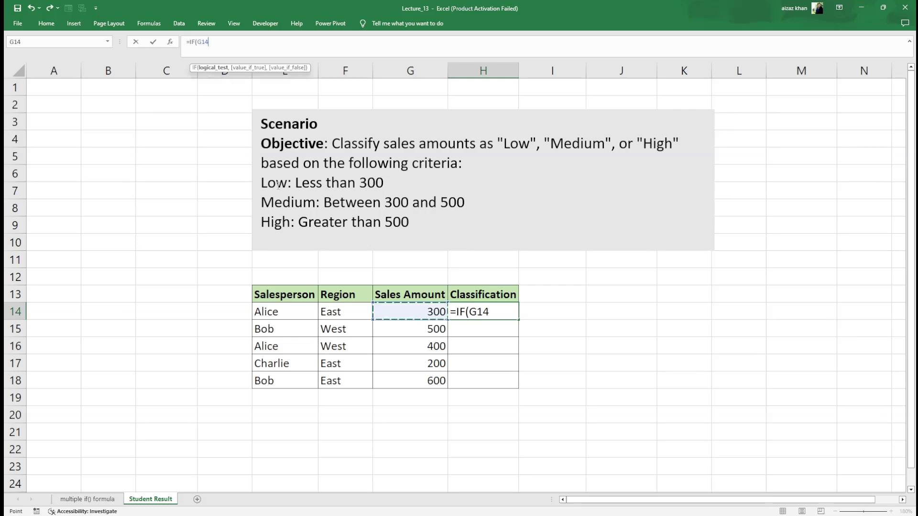
{"action": "type", "text": "<=300"}
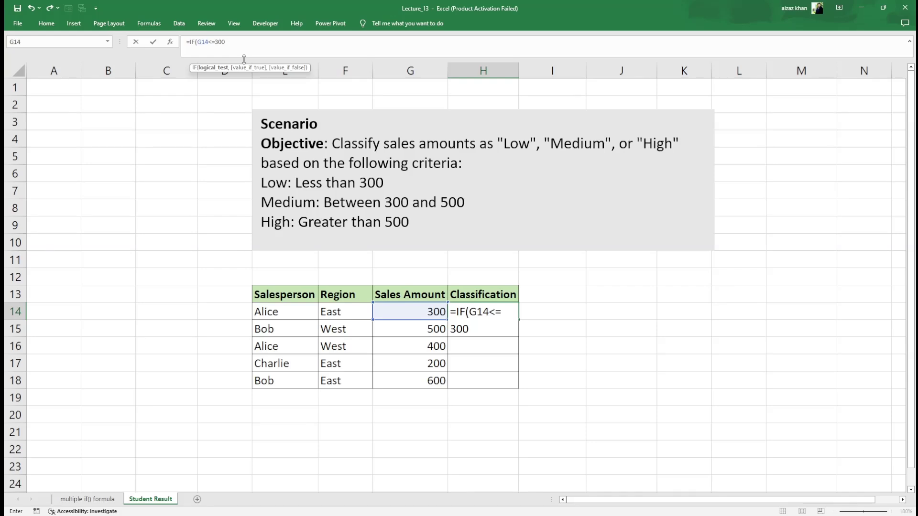
{"action": "left_click", "coordinate": [250, 37]}
{"action": "type", "text": ",\"Low\""}
Nest a second IF in the H14 formula that returns "Medium" when G14<=500.
{"action": "type", "text": ",IF("}
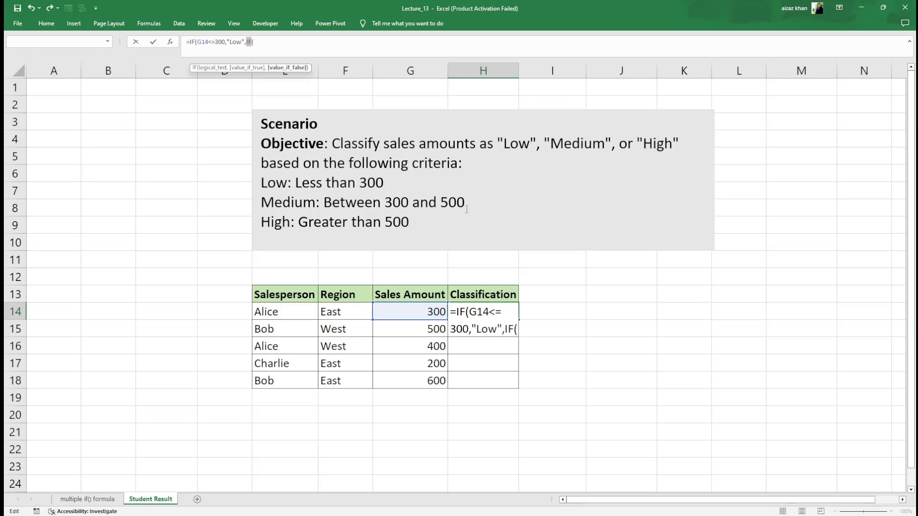
{"action": "left_click", "coordinate": [410, 312]}
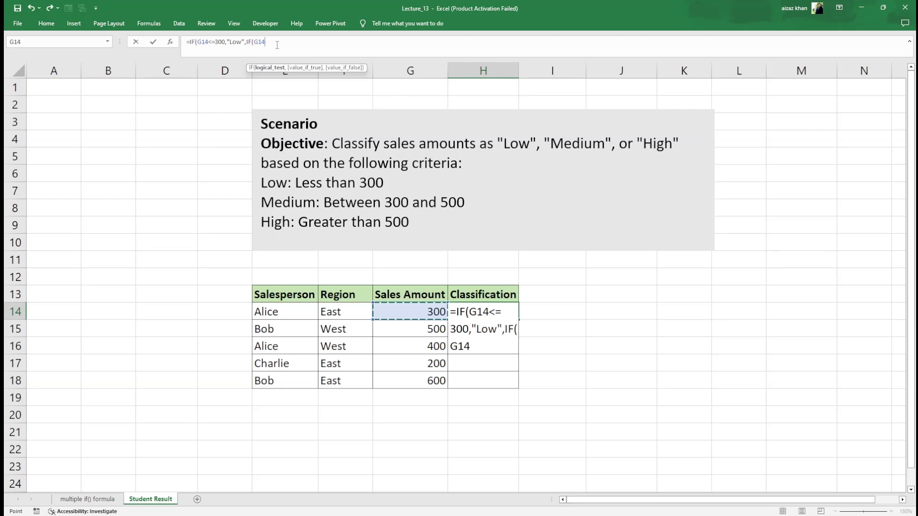
{"action": "type", "text": "<=500,\"\""}
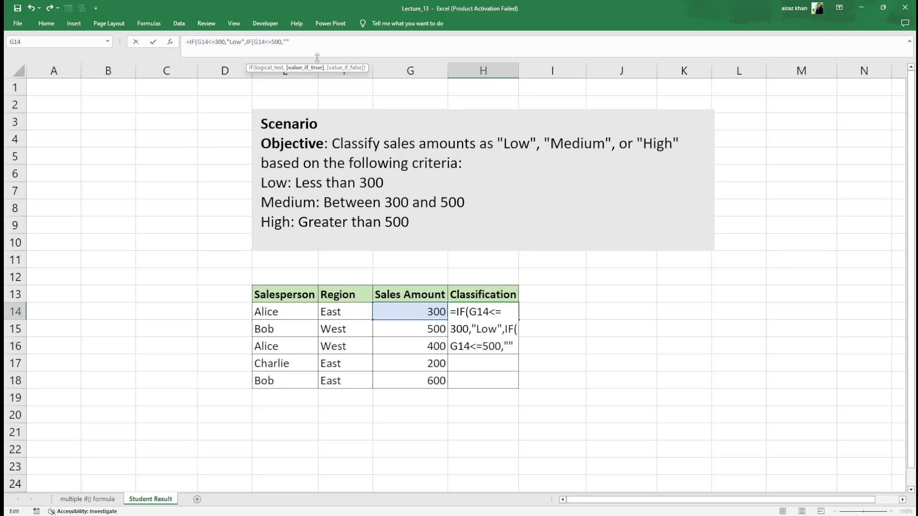
{"action": "type", "text": "Medium"}
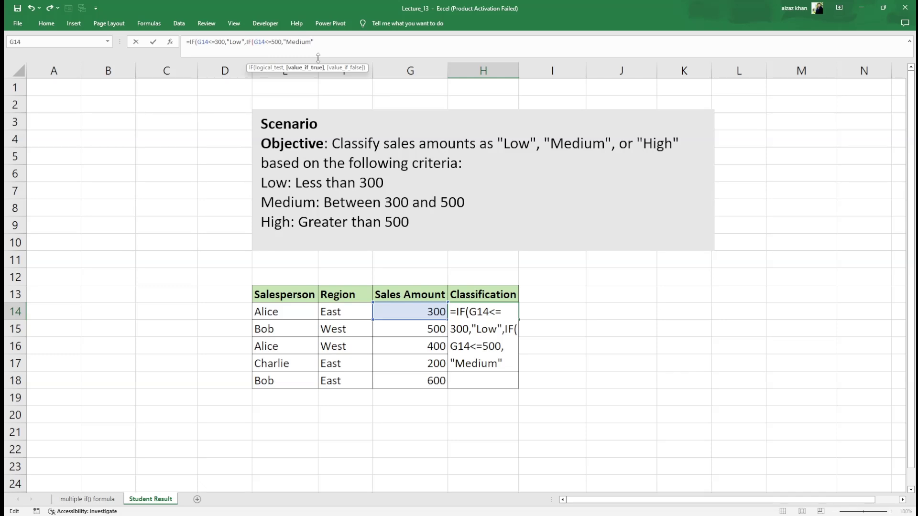
Complete the H14 formula with "Greater" as the fallback and two closing parentheses, and fill it down the Classification column to H18.
{"action": "type", "text": ",\"Greater"}
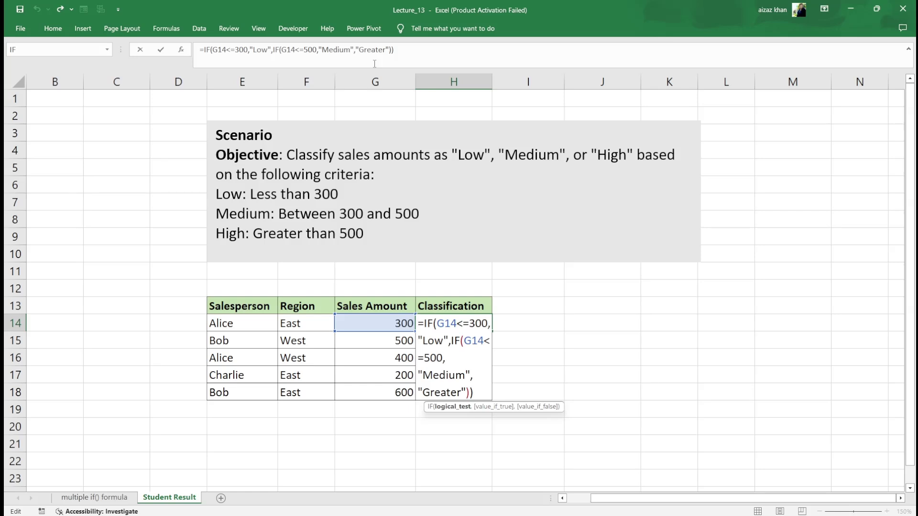
{"action": "key", "text": "Return"}
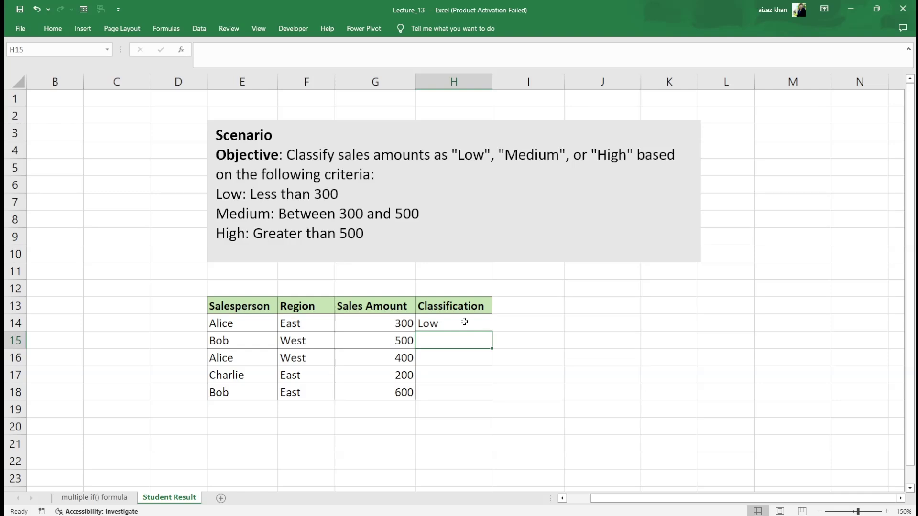
{"action": "left_click", "coordinate": [464, 322]}
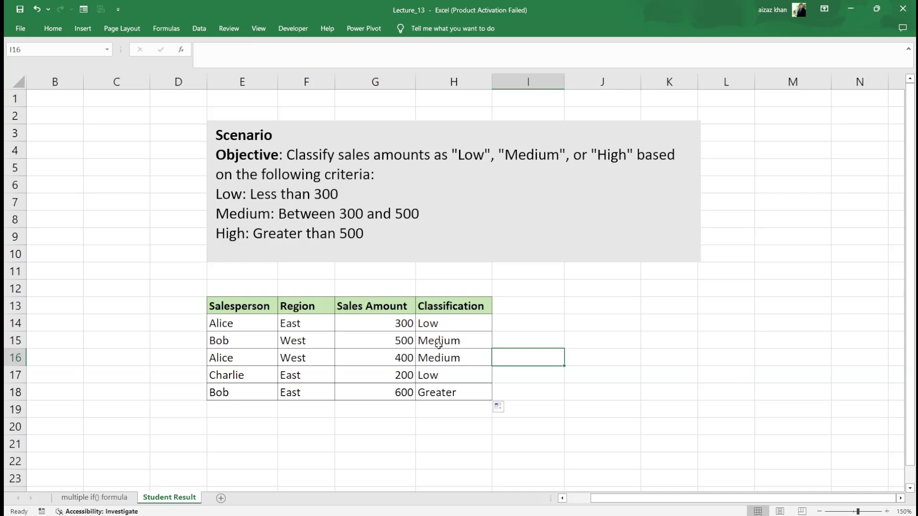
{"action": "left_click", "coordinate": [446, 394]}
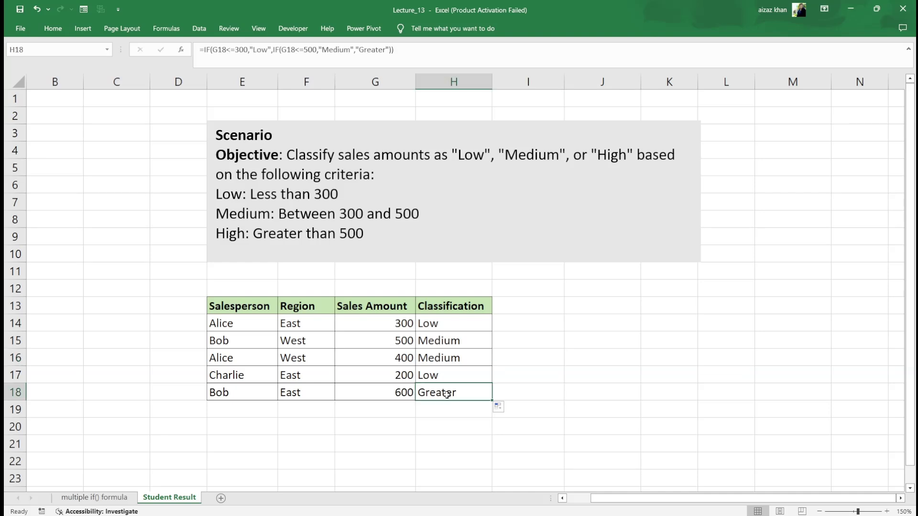